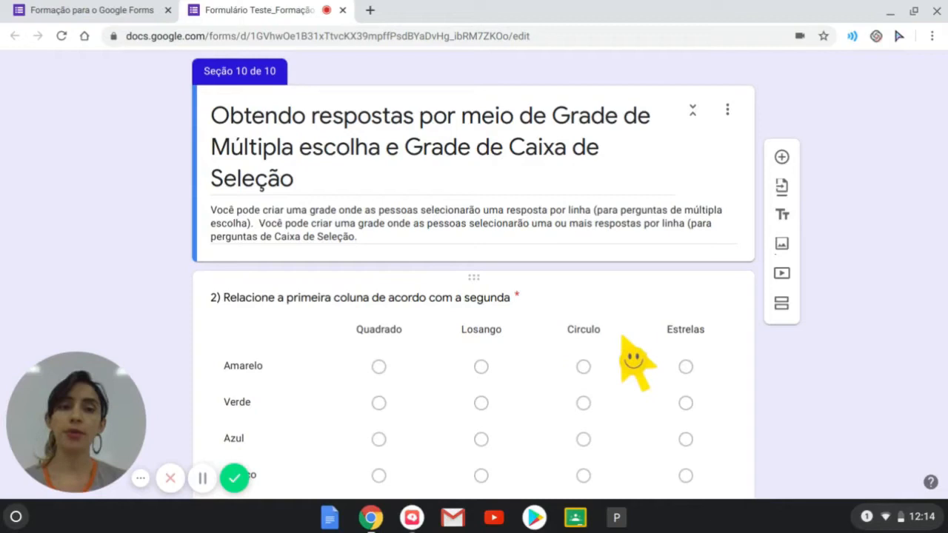
Add a new question at the start of section 10 and set its type to Grade de múltipla escolha
{"action": "left_click", "coordinate": [785, 164]}
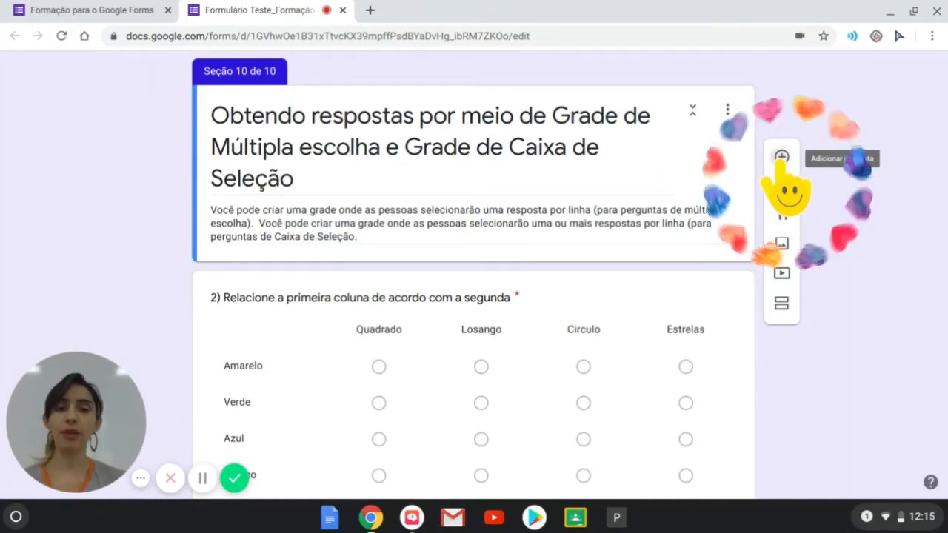
{"action": "left_click", "coordinate": [782, 157]}
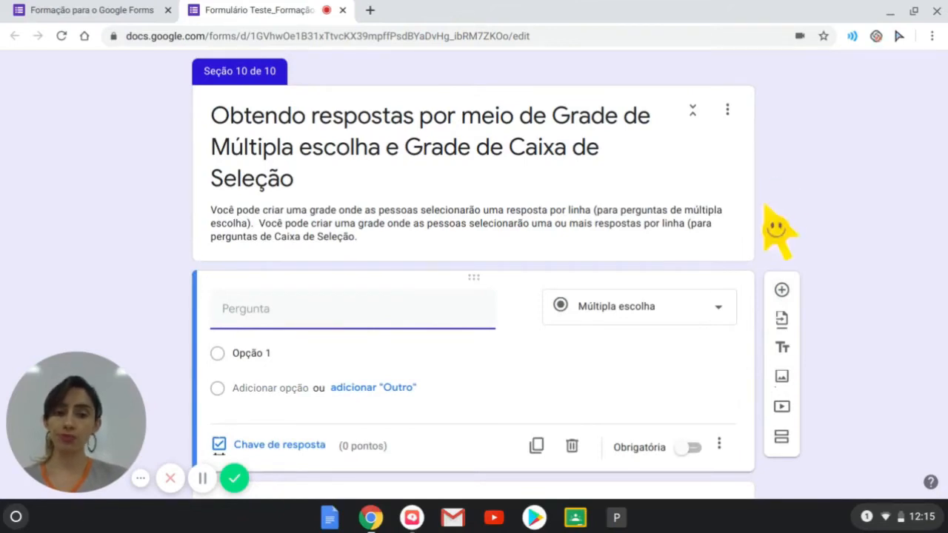
{"action": "scroll", "coordinate": [755, 275], "scroll_direction": "down", "scroll_amount": 1}
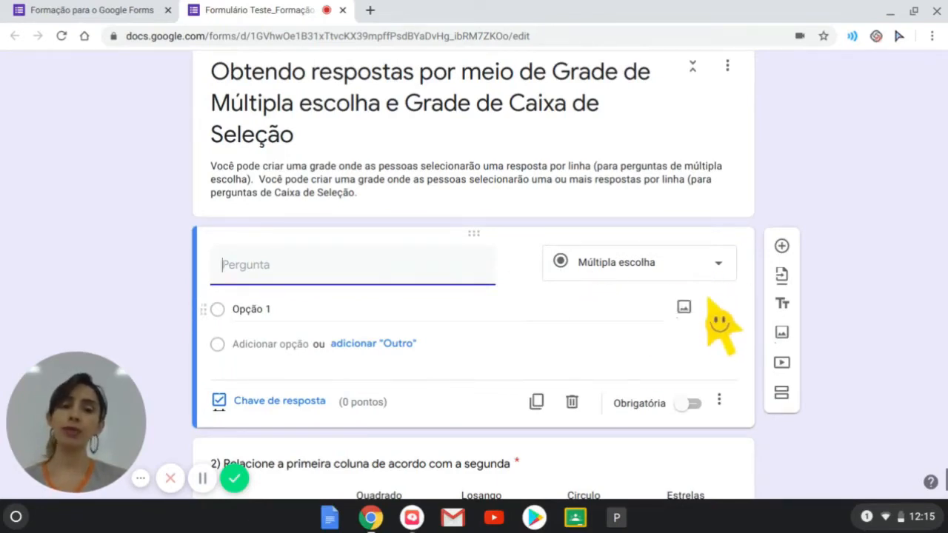
{"action": "left_click", "coordinate": [718, 267]}
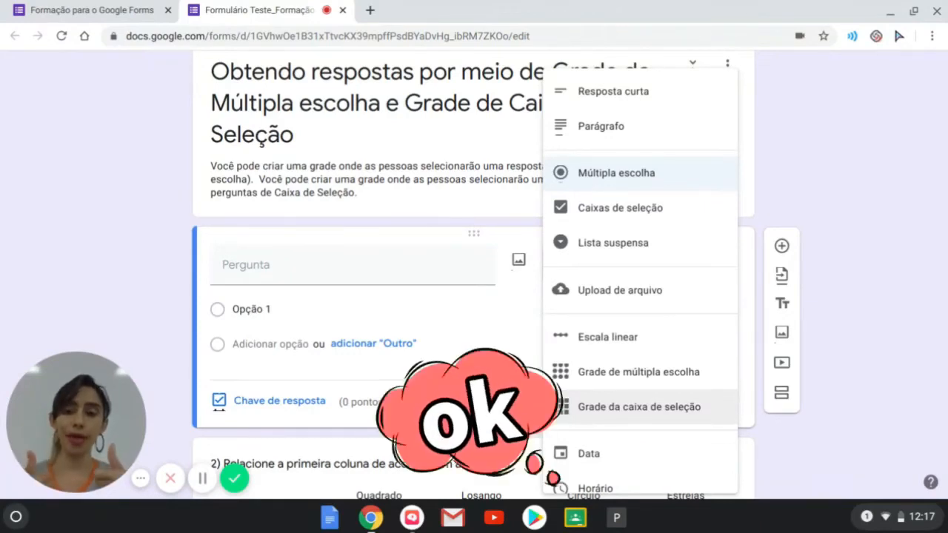
{"action": "left_click", "coordinate": [639, 372]}
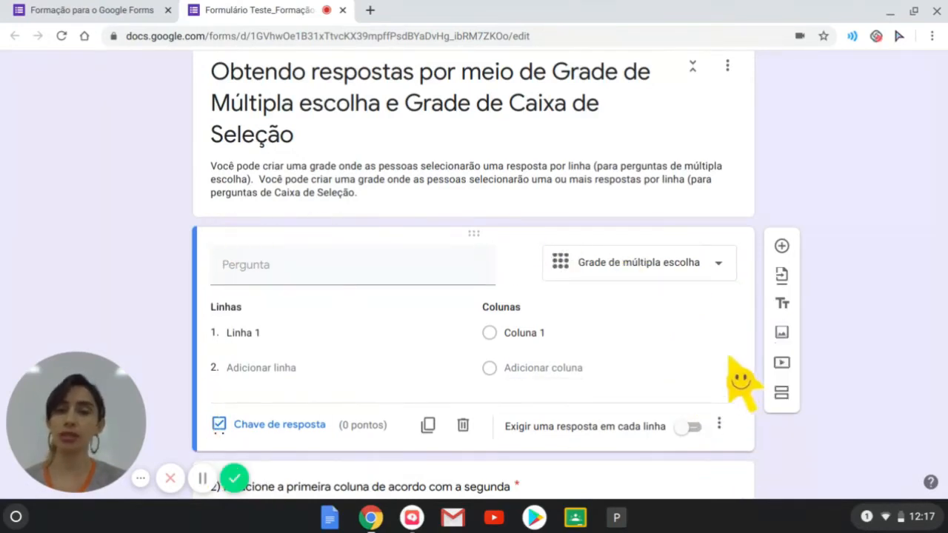
Enter "Pergunta," as the title of the new grid question
{"action": "left_click", "coordinate": [269, 264]}
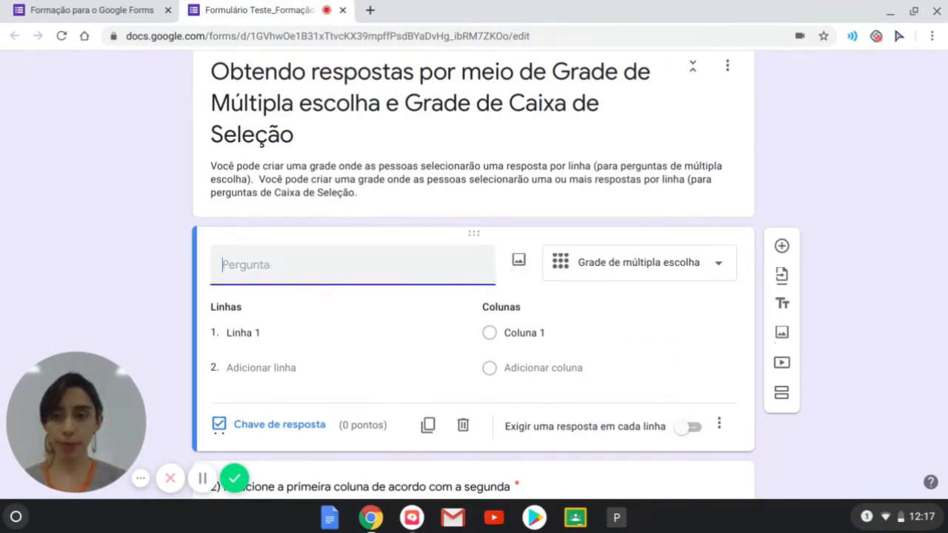
{"action": "type", "text": "Perg"}
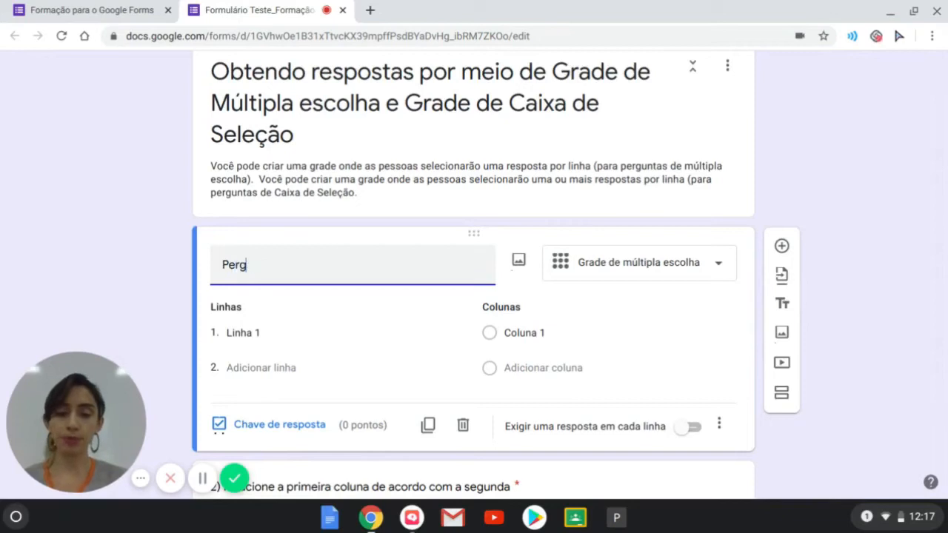
{"action": "type", "text": "unta"}
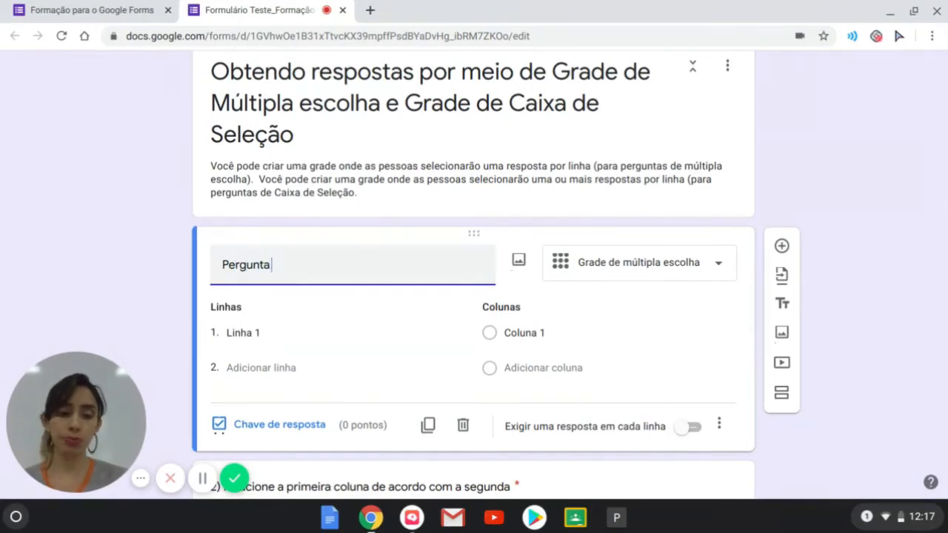
{"action": "type", "text": "."}
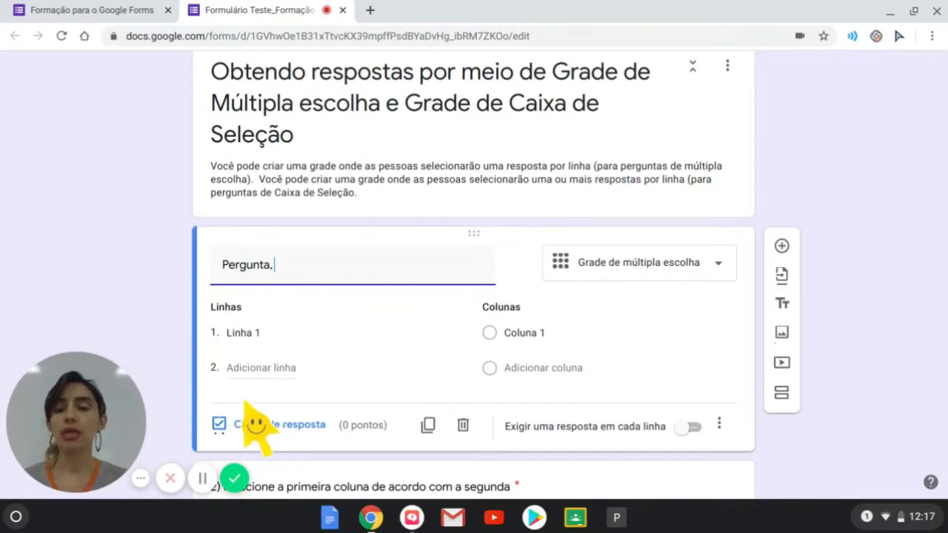
Extend the new grid question to four rows and four columns, keeping the default labels
{"action": "left_click", "coordinate": [255, 370]}
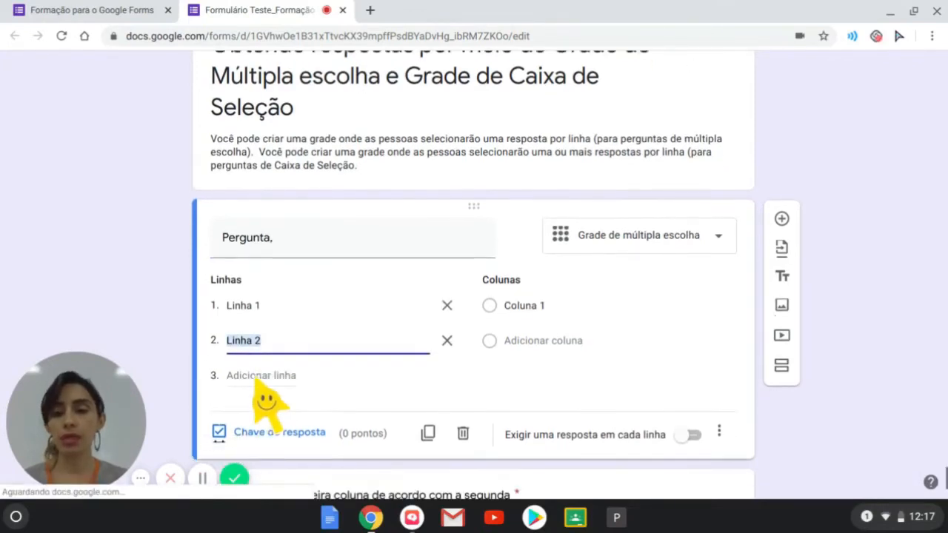
{"action": "left_click", "coordinate": [278, 378]}
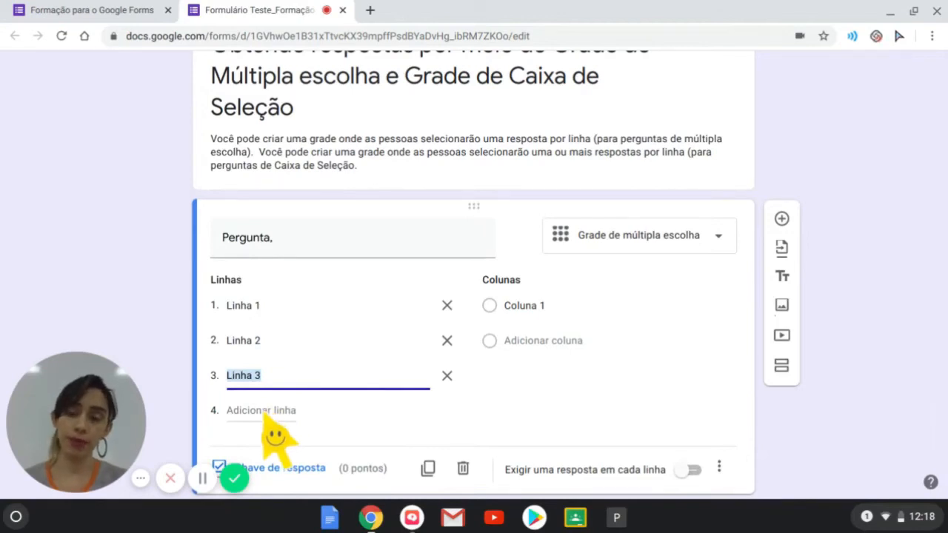
{"action": "left_click", "coordinate": [263, 412]}
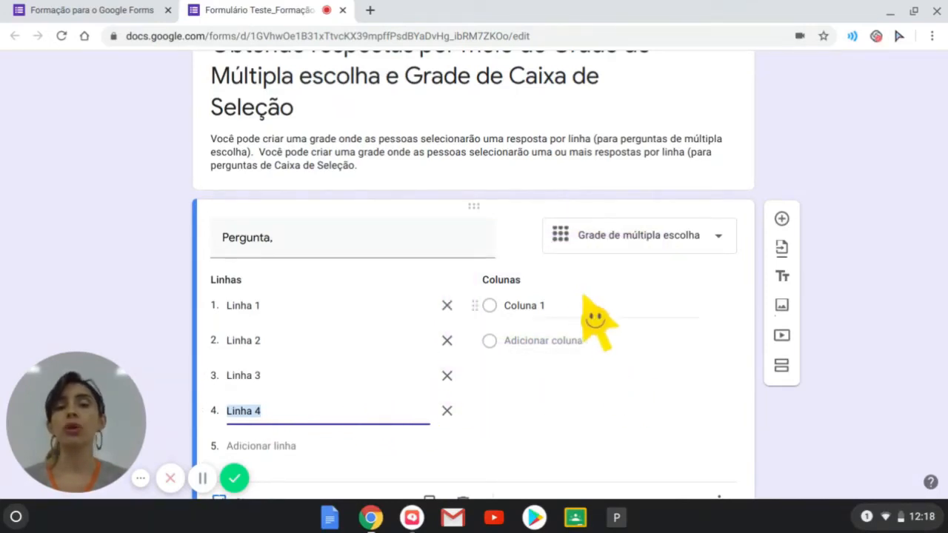
{"action": "left_click", "coordinate": [538, 342]}
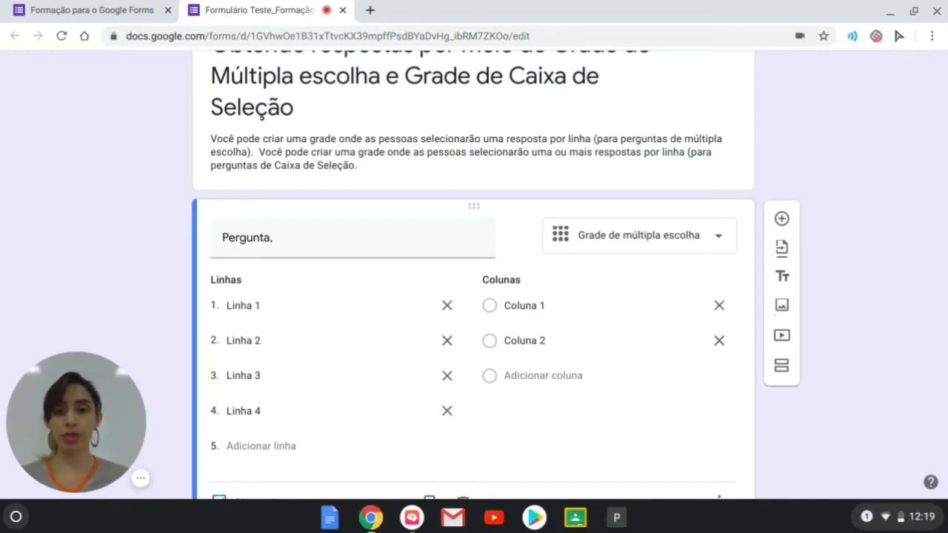
{"action": "left_click", "coordinate": [534, 382]}
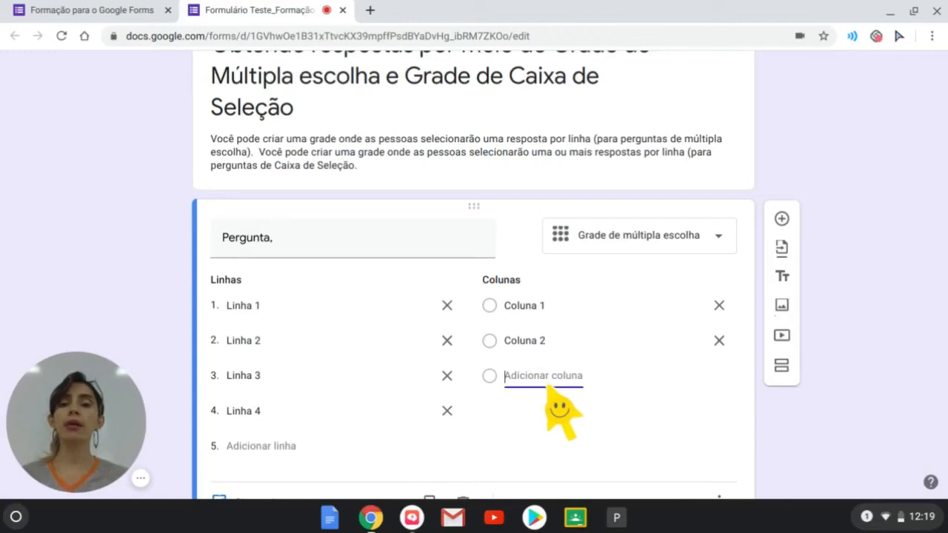
{"action": "left_click", "coordinate": [532, 387]}
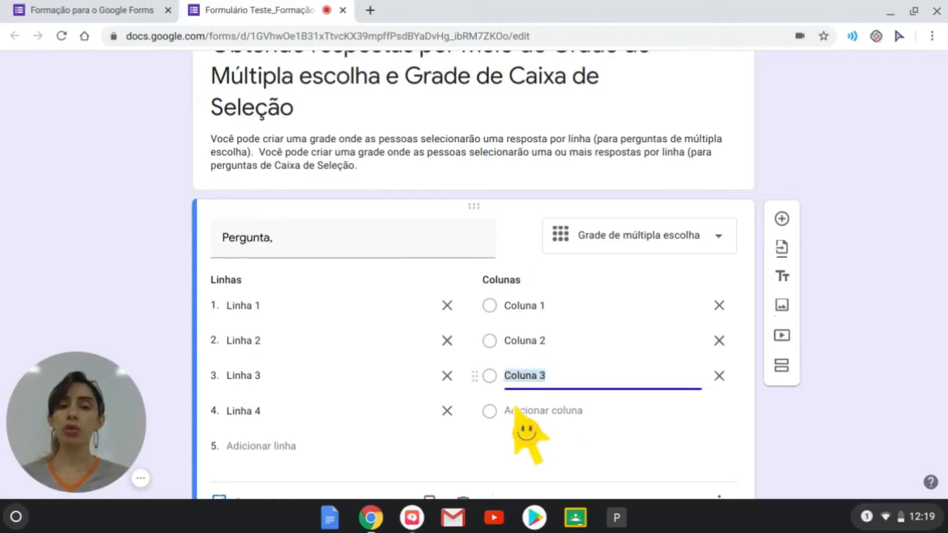
{"action": "left_click", "coordinate": [524, 412]}
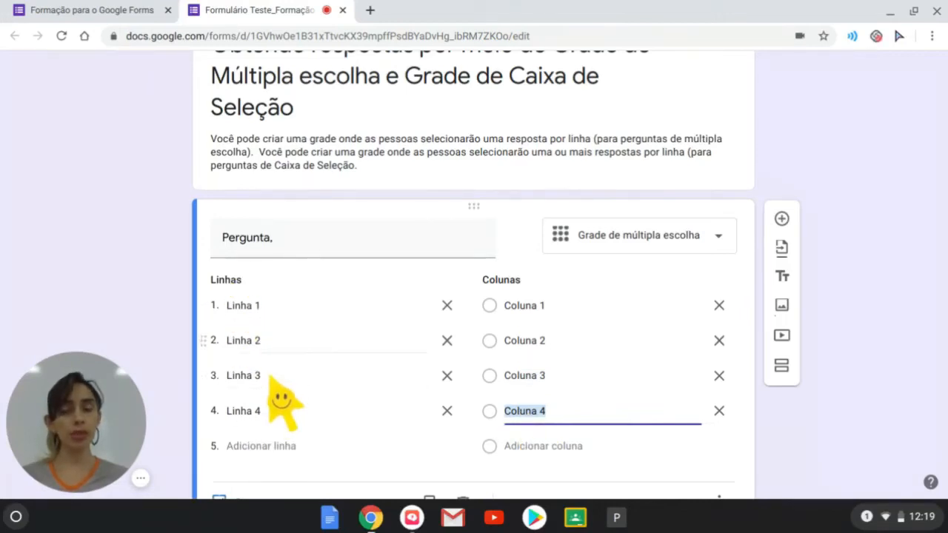
Define the grid's answer key: Linha 1 with Coluna 3, Linha 2 with Coluna 1, Linha 3 with Coluna 4, Linha 4 with Coluna 2
{"action": "scroll", "coordinate": [556, 374], "scroll_direction": "down", "scroll_amount": 1}
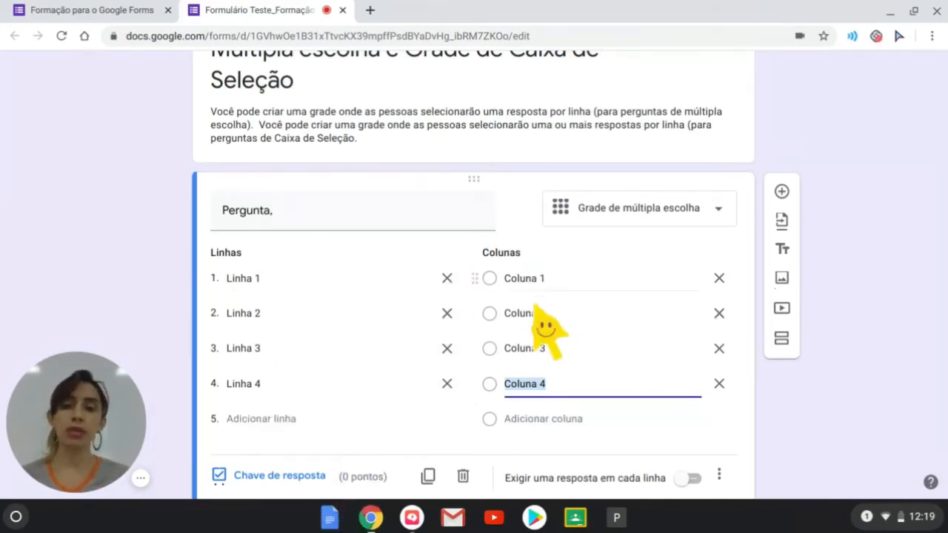
{"action": "scroll", "coordinate": [540, 391], "scroll_direction": "down", "scroll_amount": 2}
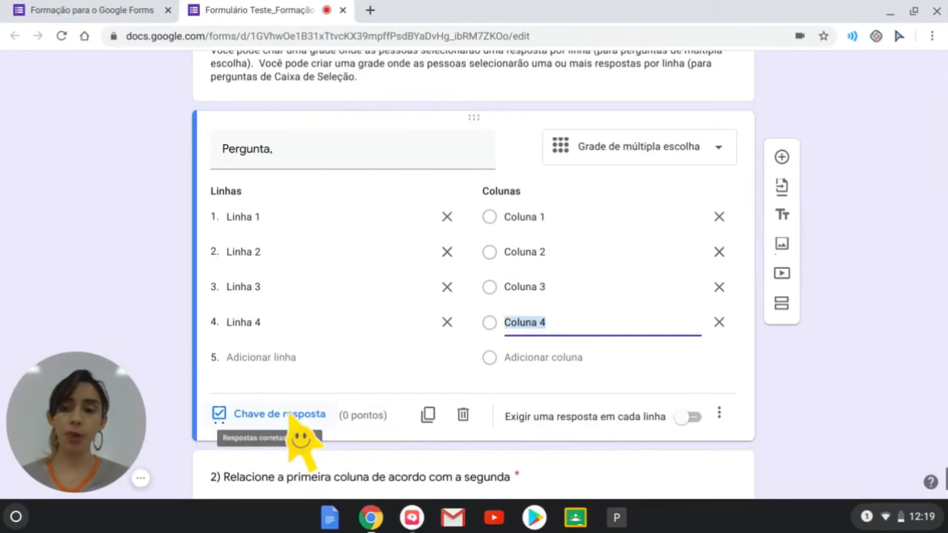
{"action": "left_click", "coordinate": [289, 416]}
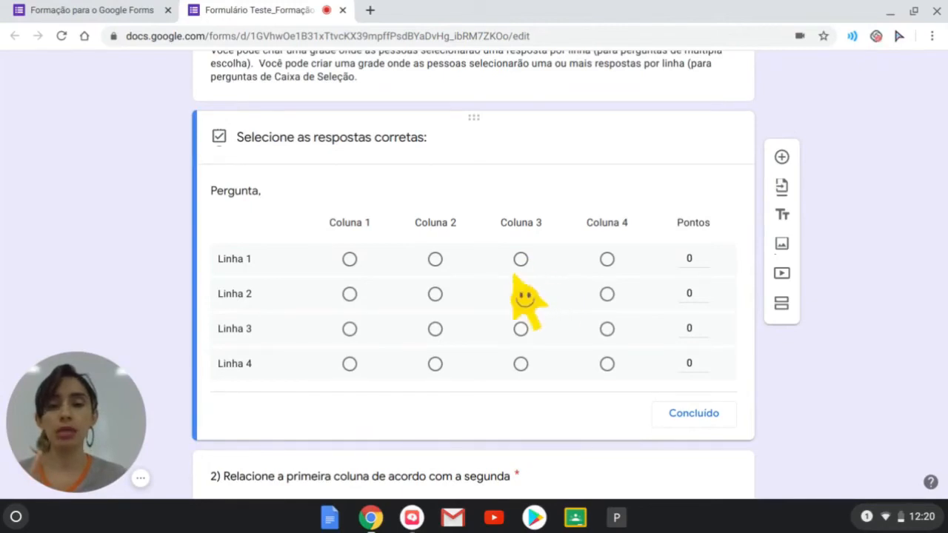
{"action": "scroll", "coordinate": [518, 270], "scroll_direction": "down", "scroll_amount": 1}
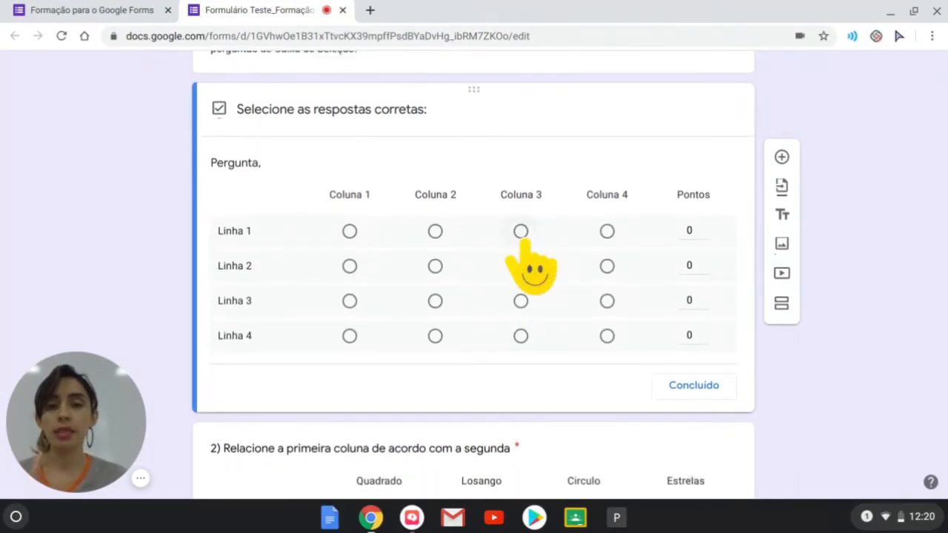
{"action": "left_click", "coordinate": [520, 232]}
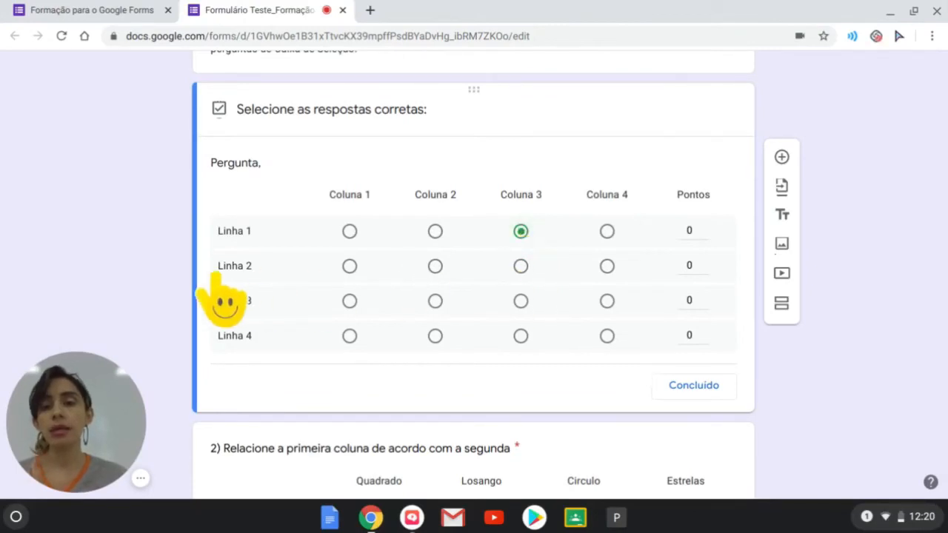
{"action": "left_click", "coordinate": [350, 268]}
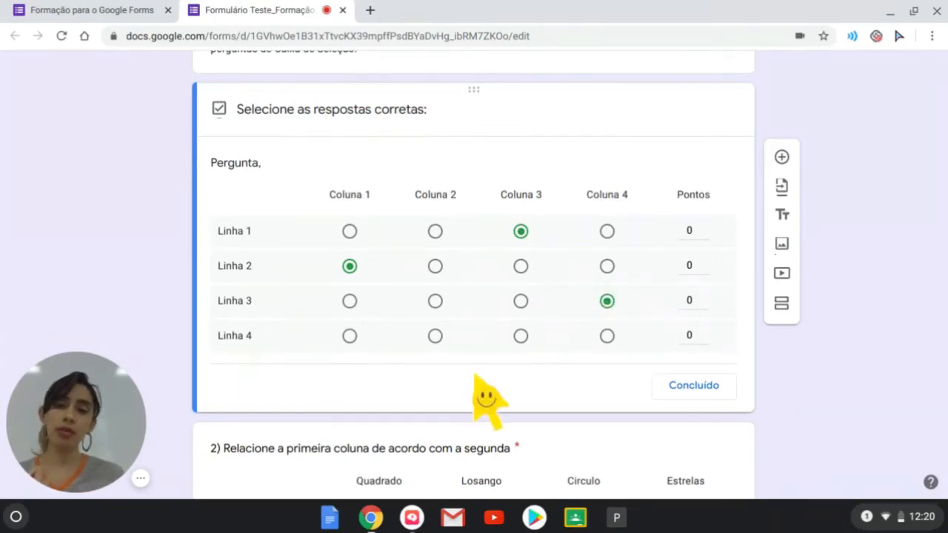
{"action": "left_click", "coordinate": [437, 352]}
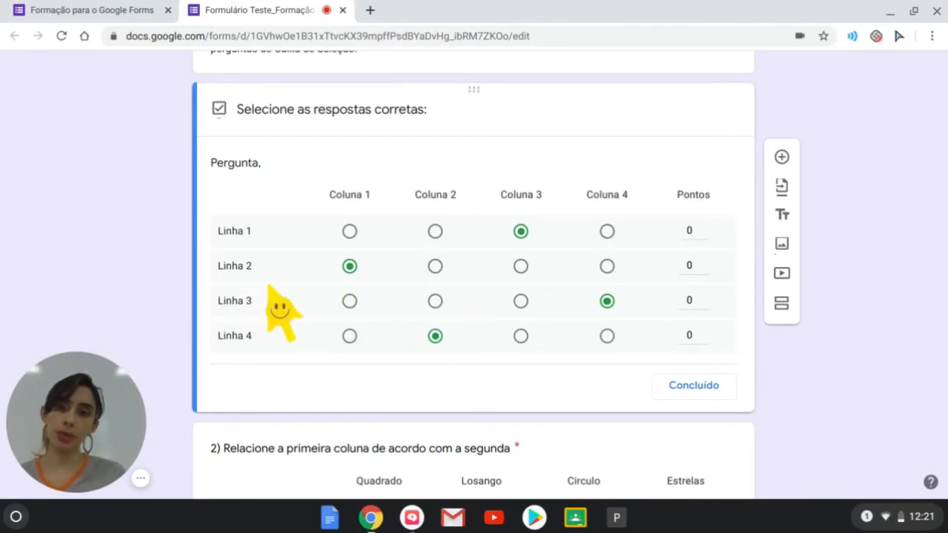
{"action": "scroll", "coordinate": [618, 347], "scroll_direction": "down", "scroll_amount": 1}
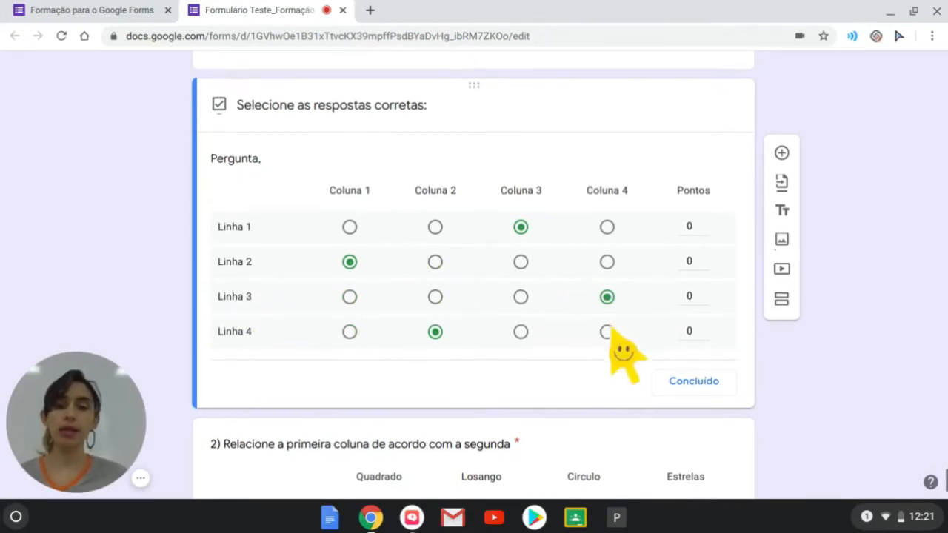
{"action": "scroll", "coordinate": [597, 267], "scroll_direction": "down", "scroll_amount": 3}
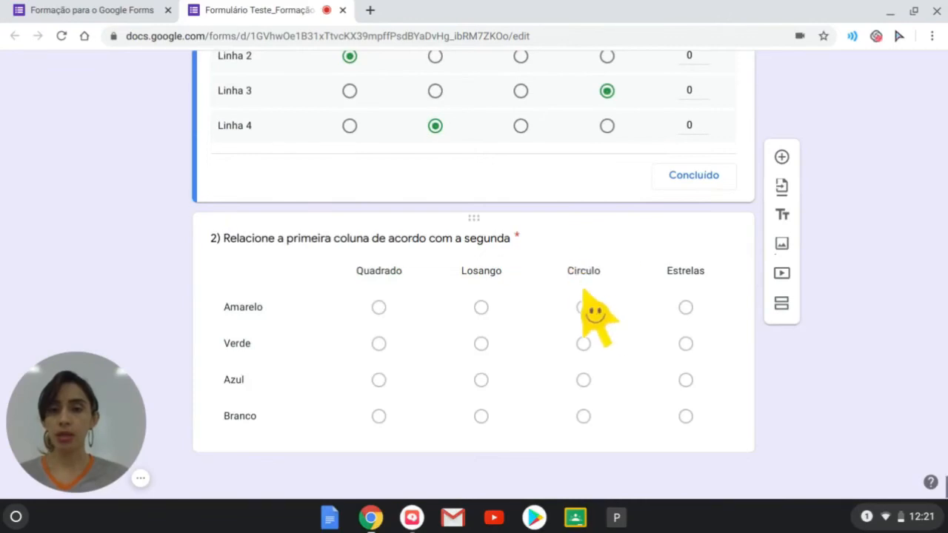
{"action": "scroll", "coordinate": [586, 294], "scroll_direction": "up", "scroll_amount": 2}
{"action": "scroll", "coordinate": [681, 311], "scroll_direction": "up", "scroll_amount": 1}
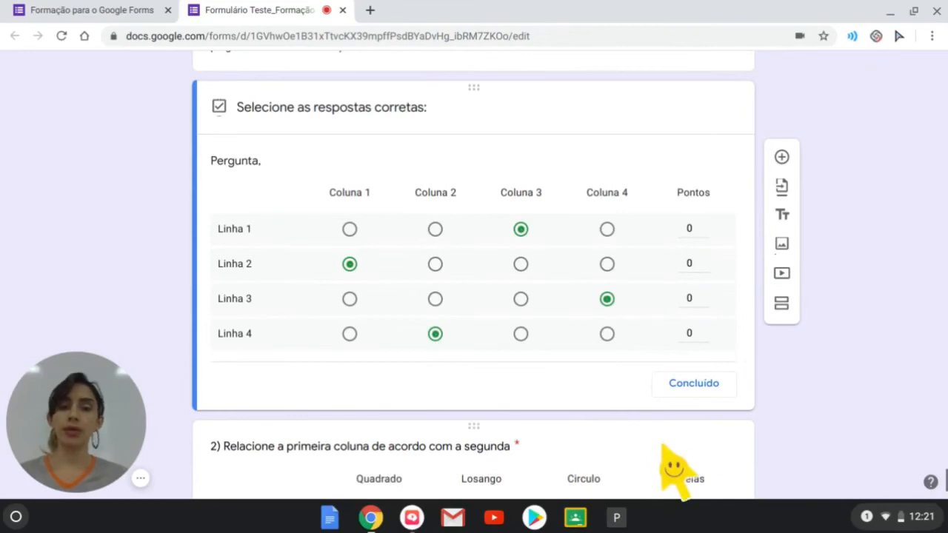
{"action": "left_click", "coordinate": [696, 387]}
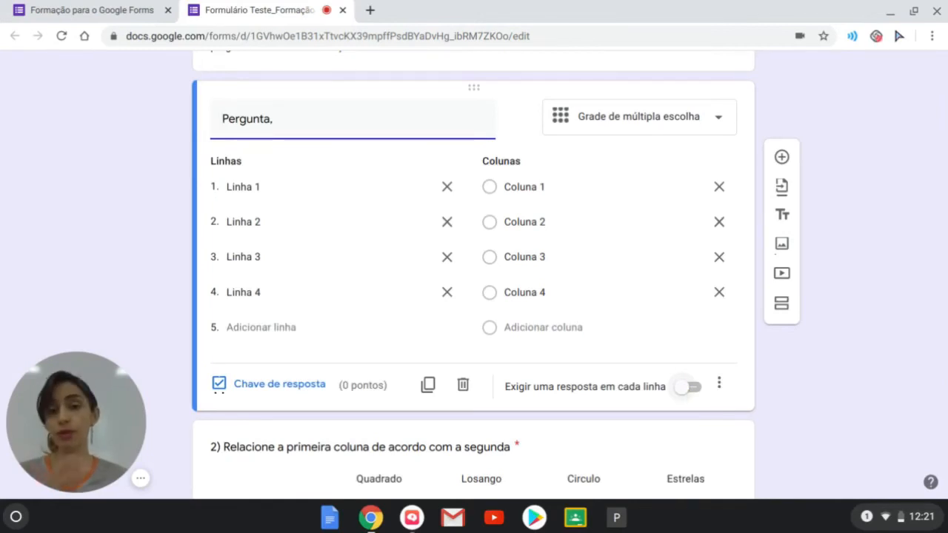
Require a response in each row of the grid question and view its additional display and response options
{"action": "left_click", "coordinate": [688, 388]}
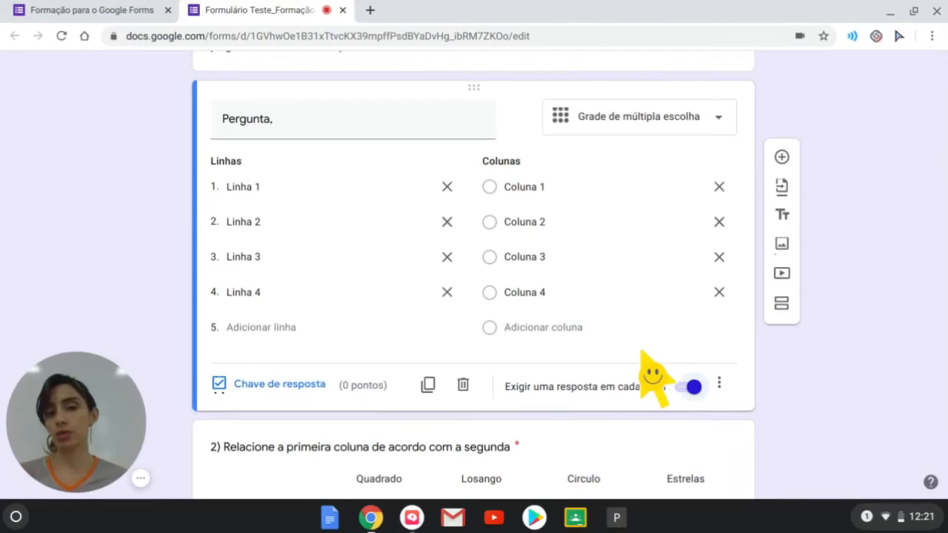
{"action": "left_click", "coordinate": [719, 383]}
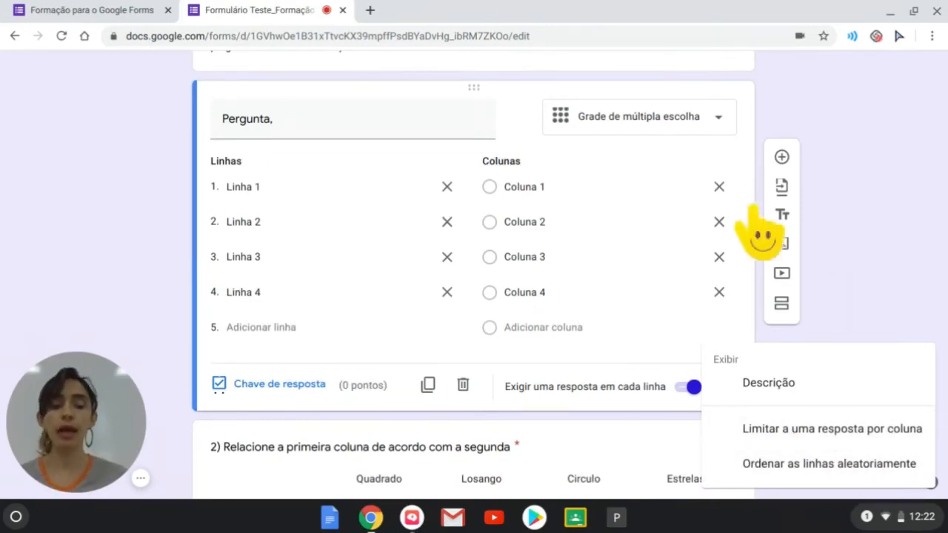
{"action": "left_click", "coordinate": [774, 105]}
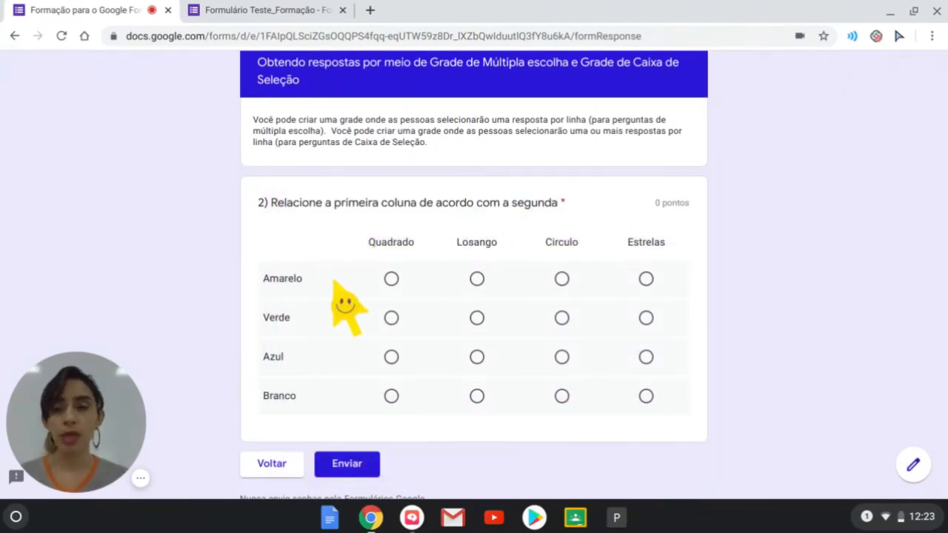
In the respondent form's question 2, match Amarelo with Losango, Verde and Azul with Circulo, and Branco with Estrelas
{"action": "scroll", "coordinate": [318, 280], "scroll_direction": "down", "scroll_amount": 1}
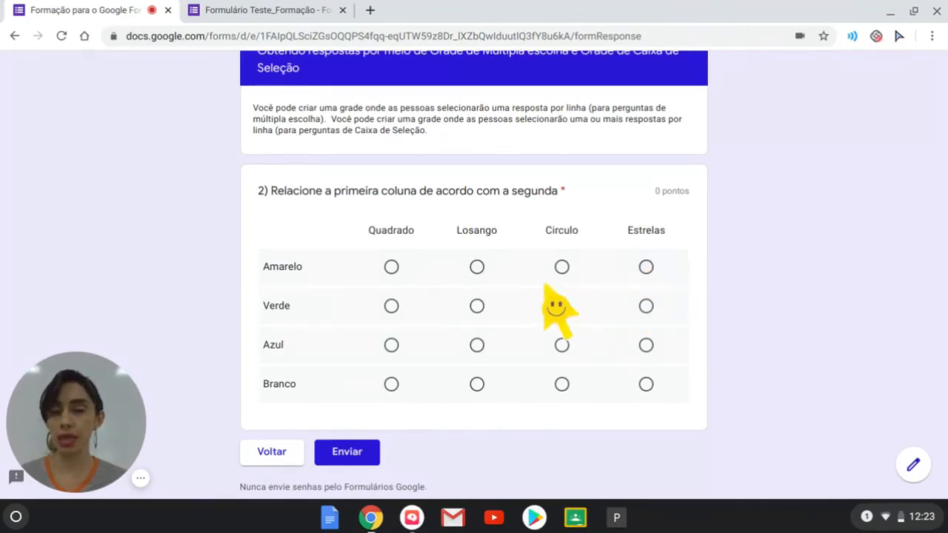
{"action": "left_click", "coordinate": [476, 268]}
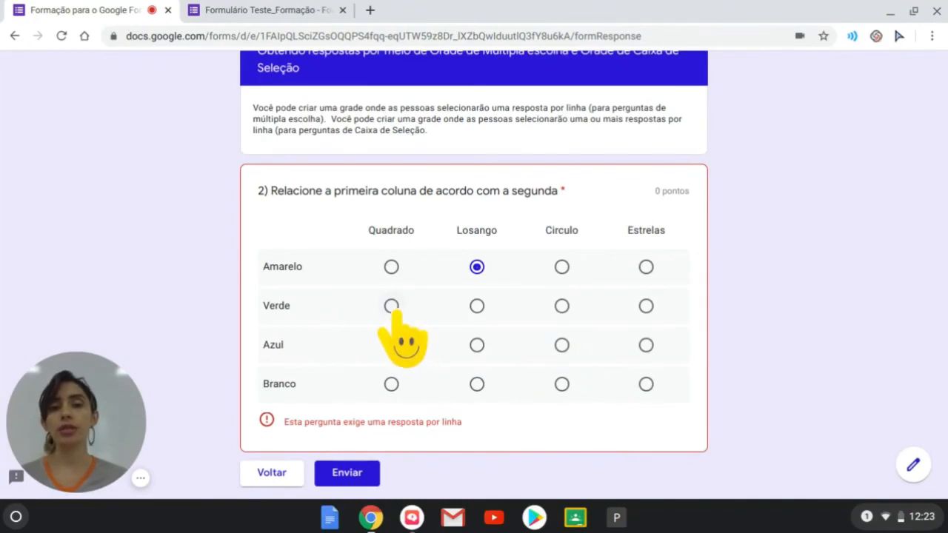
{"action": "left_click", "coordinate": [561, 306]}
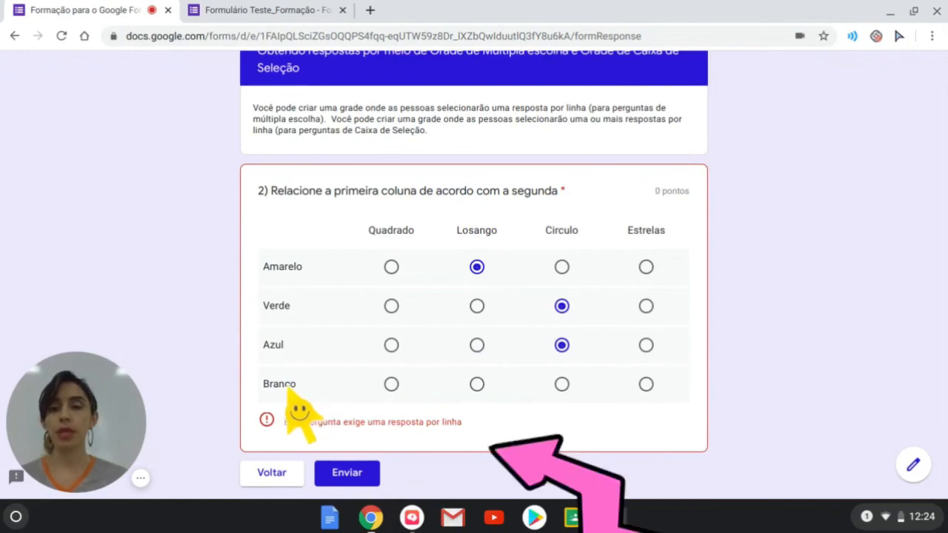
{"action": "left_click", "coordinate": [646, 384]}
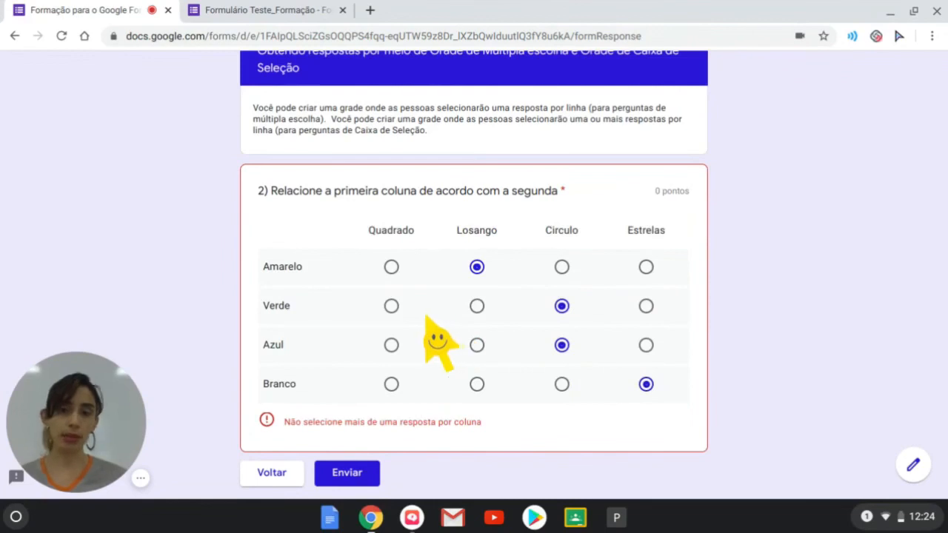
Change the answer for Verde to Quadrado and submit the form
{"action": "left_click", "coordinate": [391, 306]}
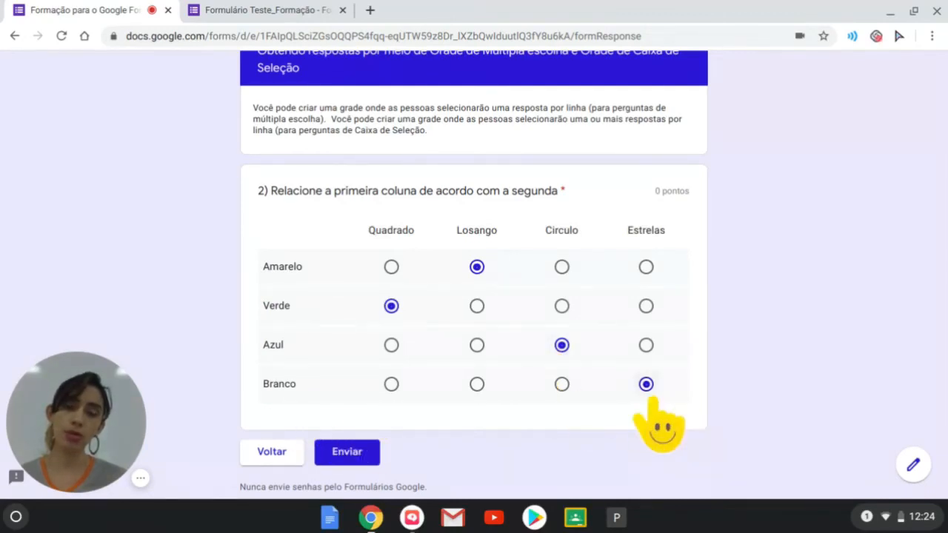
{"action": "scroll", "coordinate": [437, 445], "scroll_direction": "down", "scroll_amount": 1}
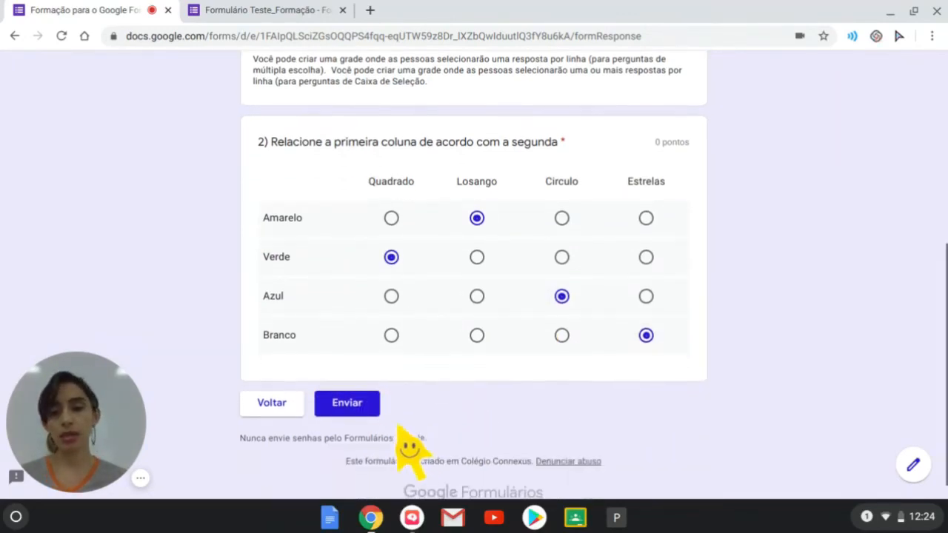
{"action": "left_click", "coordinate": [376, 405]}
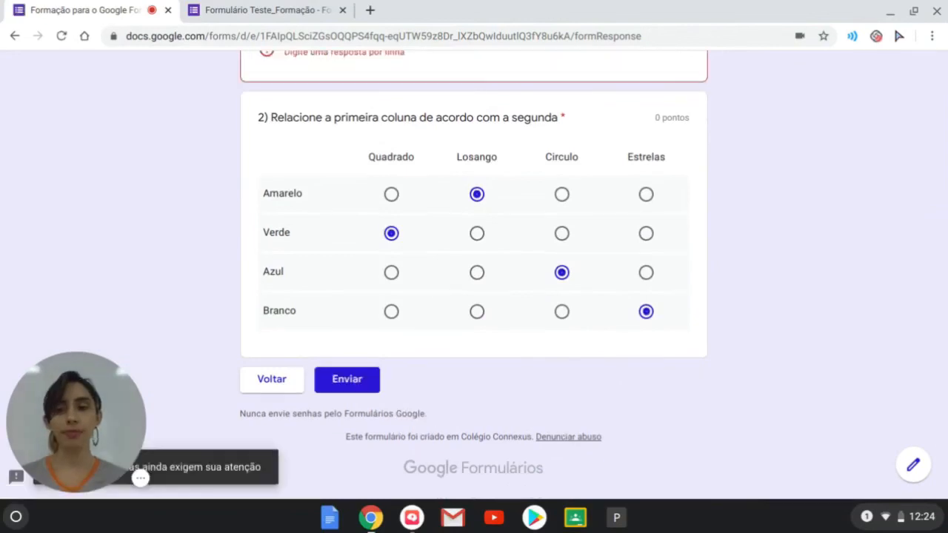